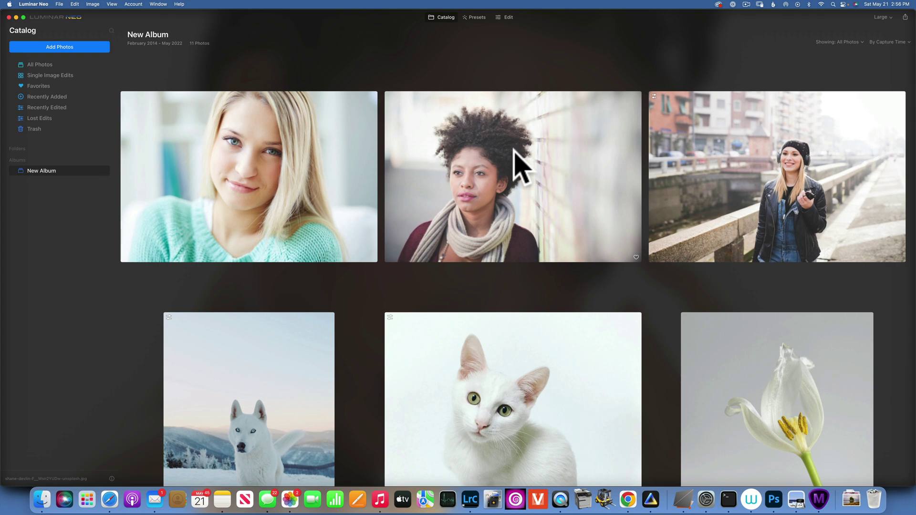
- Open the current photo's High Key adjustments, then go back to the catalog
click(508, 17)
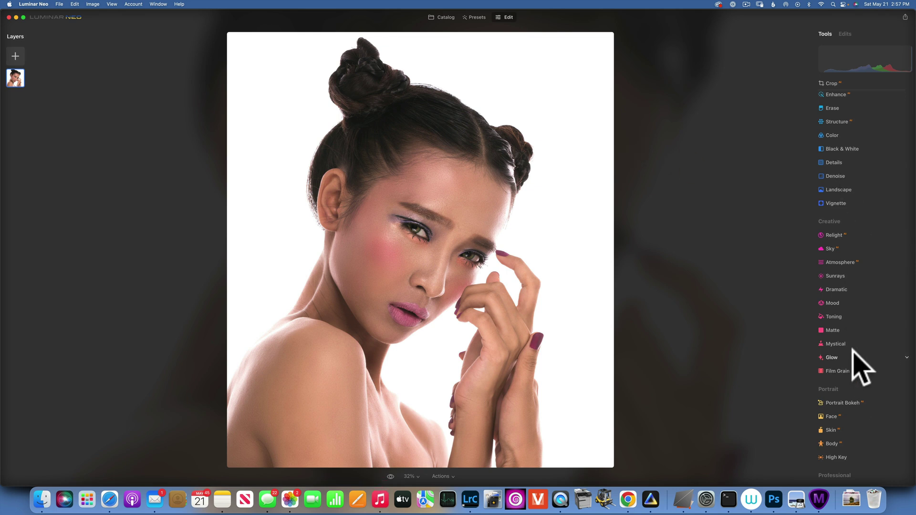
click(835, 458)
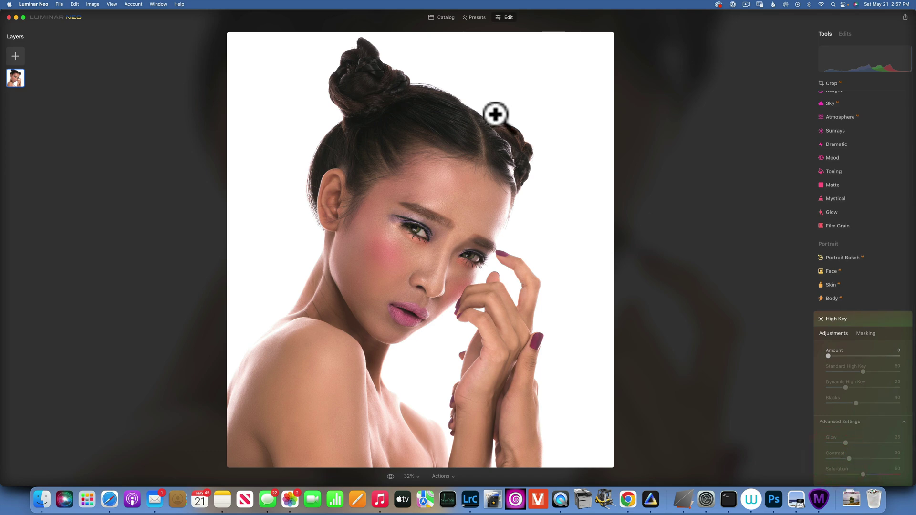
click(444, 18)
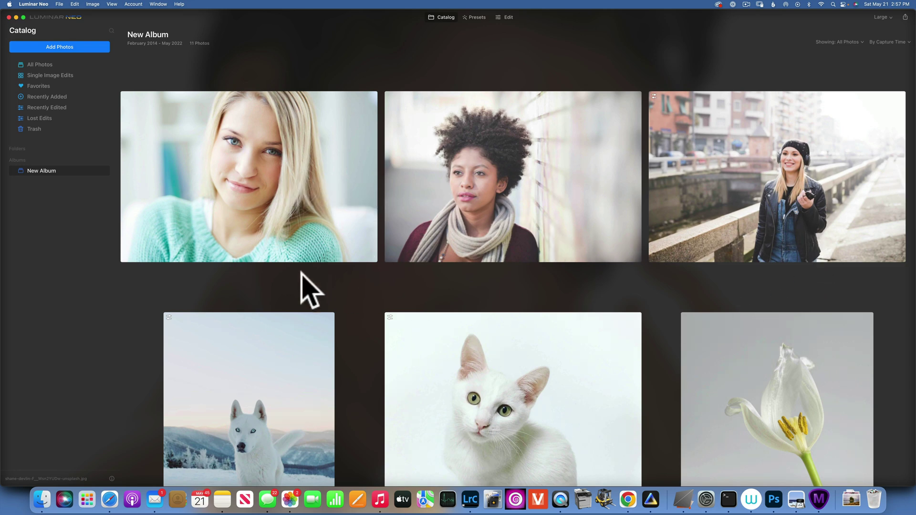
- Open the pink-cheeked white-background portrait for editing with High Key at Amount 0
scroll(758, 238, down, 2)
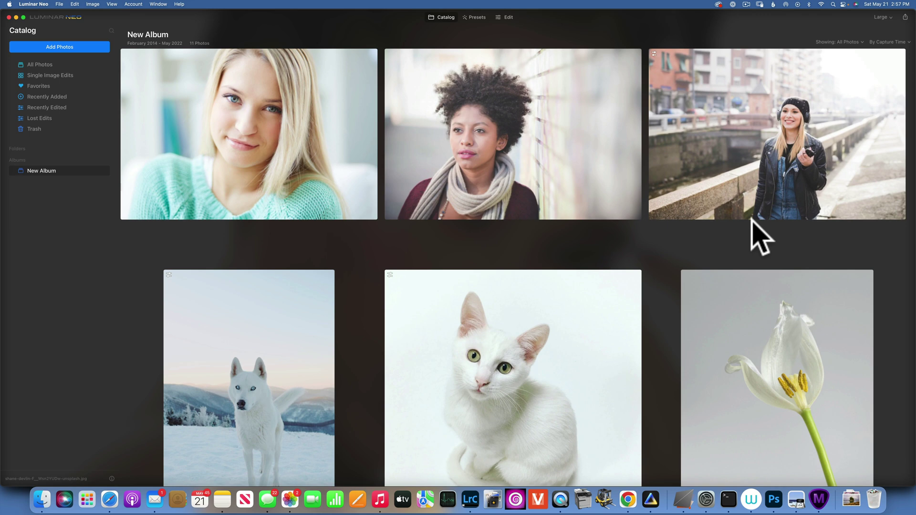
scroll(759, 237, down, 2)
scroll(759, 236, down, 15)
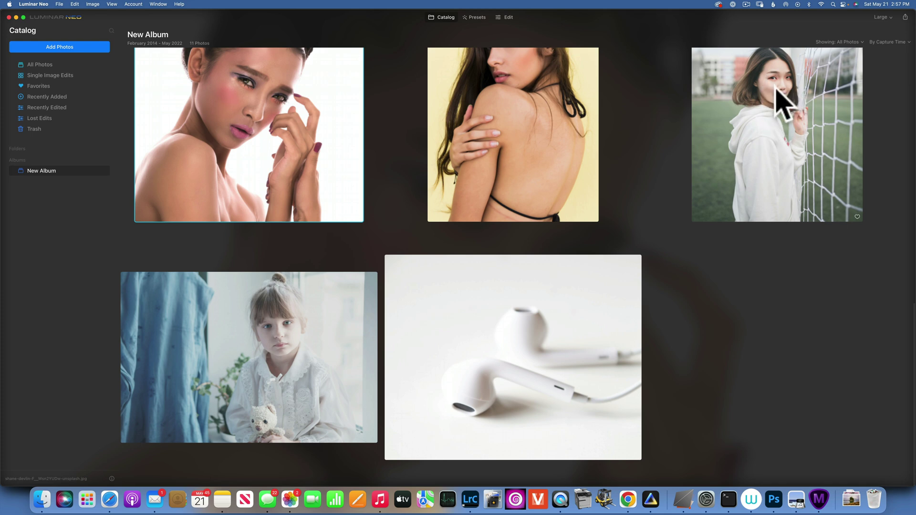
scroll(782, 102, up, 3)
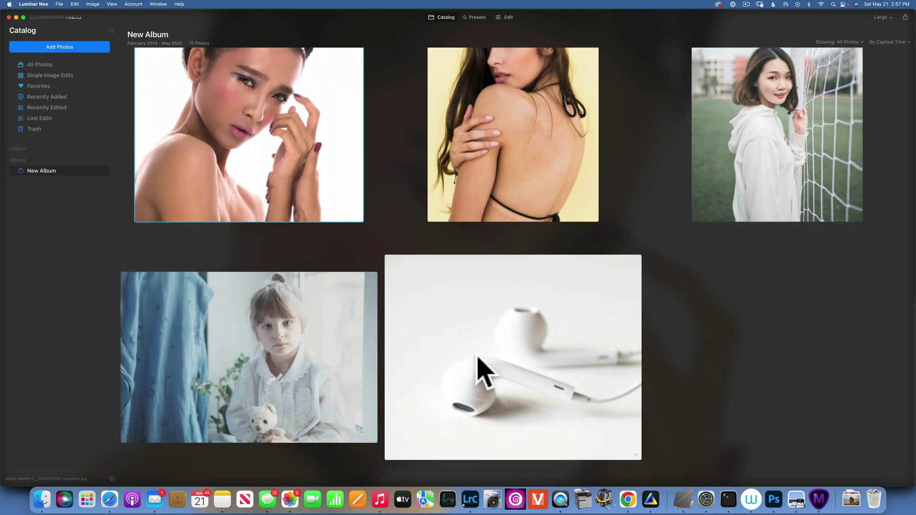
scroll(495, 372, down, 5)
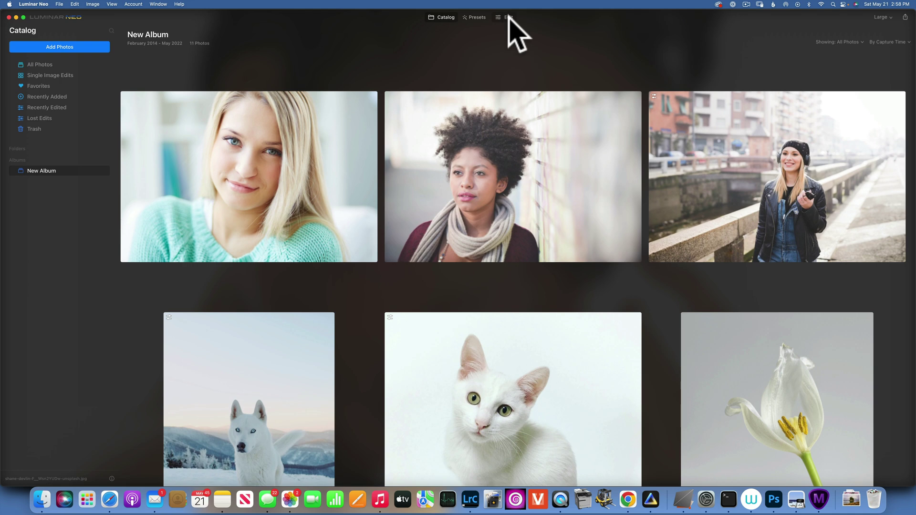
scroll(531, 100, down, 8)
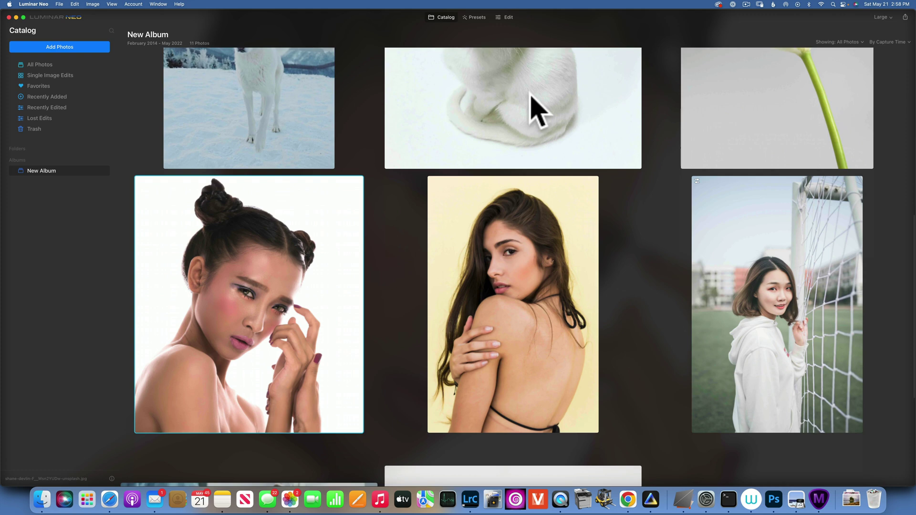
double_click(236, 205)
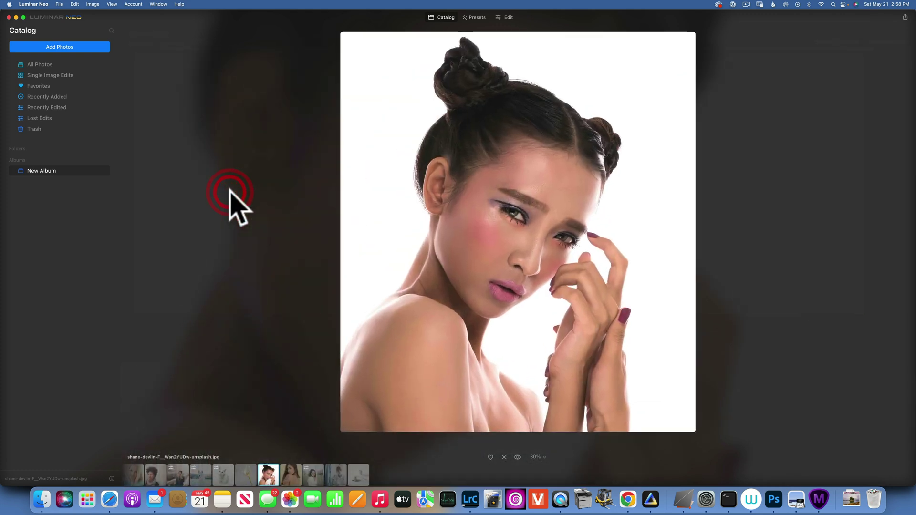
click(506, 16)
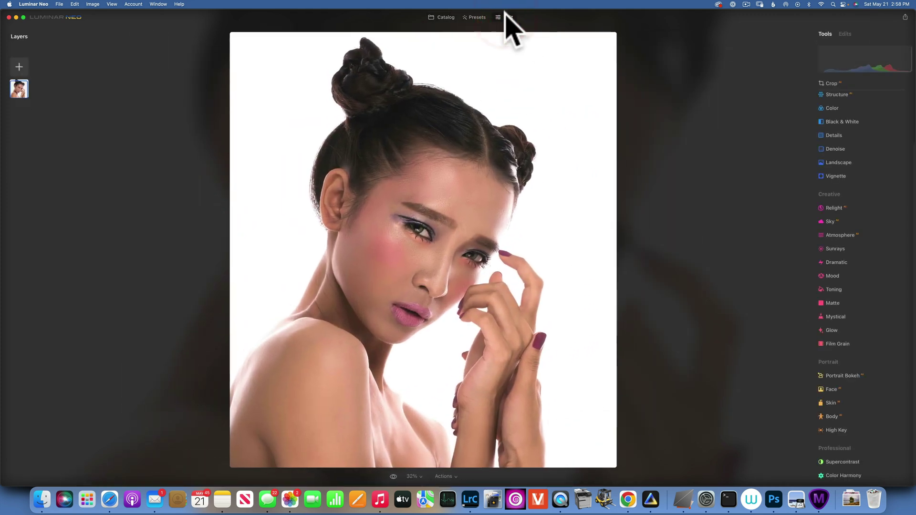
click(837, 430)
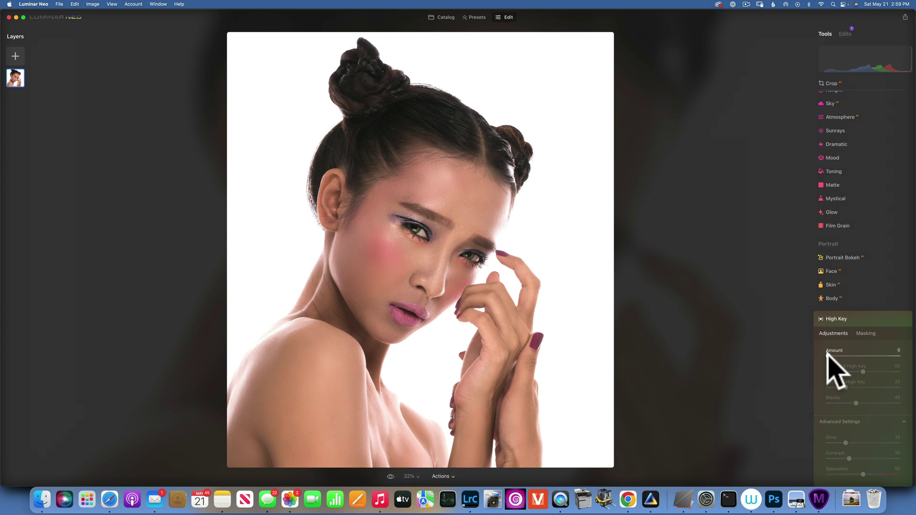
- Push the High Key Amount up, then settle it at 54
drag(827, 355, 884, 359)
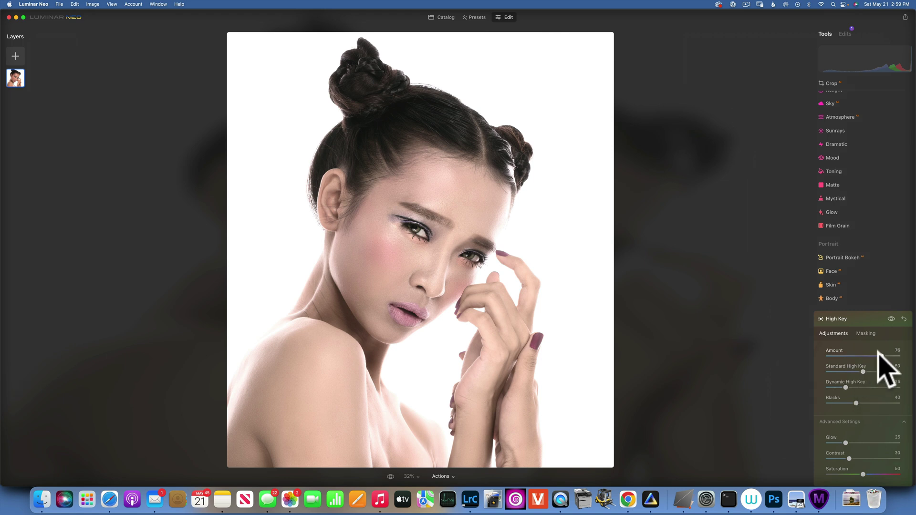
mouse_move(881, 355)
mouse_down()
mouse_move(855, 356)
mouse_move(866, 356)
mouse_up()
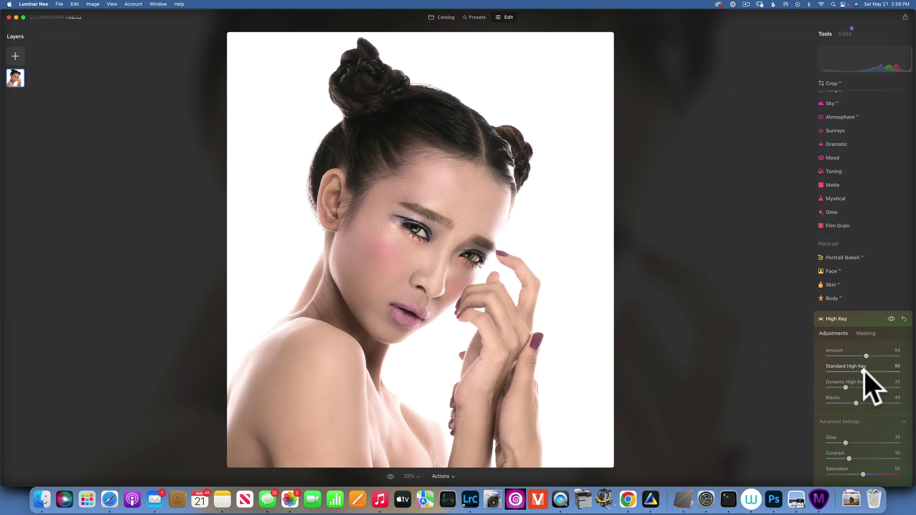
- Try Standard High Key at values up to 100, then return it to 0
drag(864, 372, 912, 375)
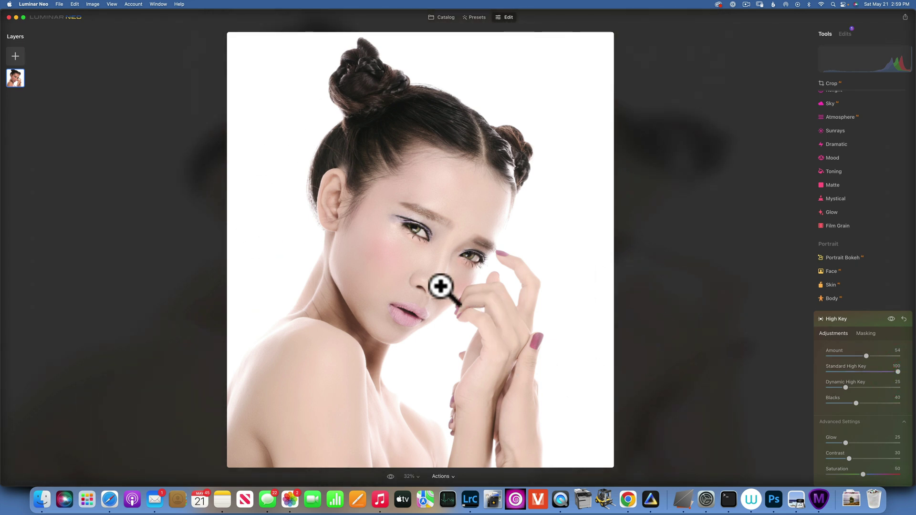
double_click(898, 372)
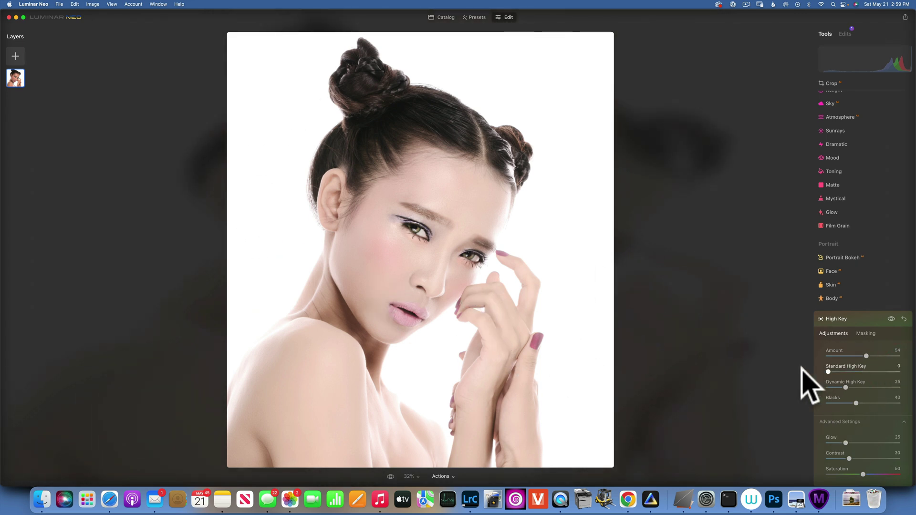
drag(828, 372, 914, 387)
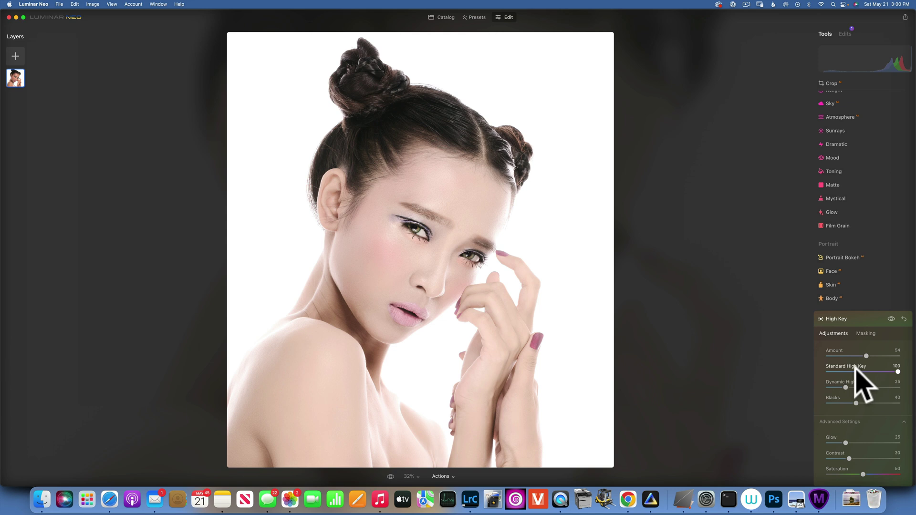
drag(898, 371, 760, 367)
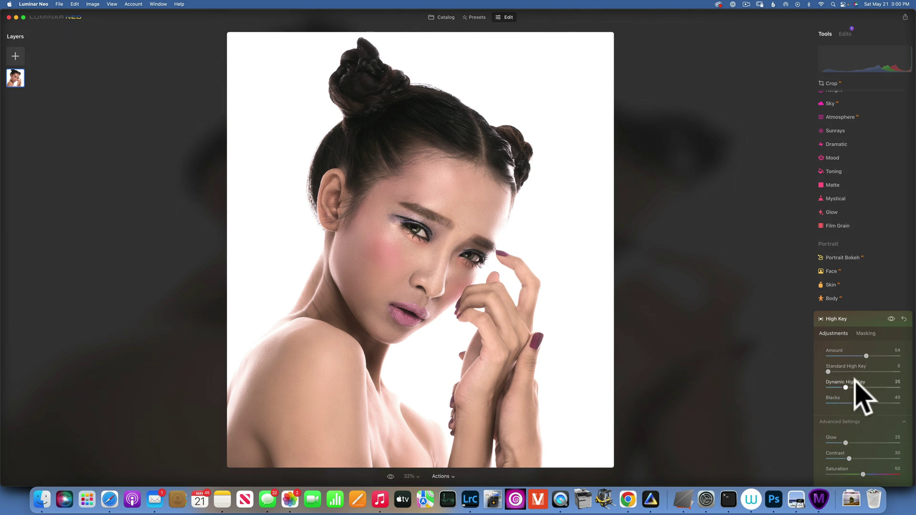
- Sweep Dynamic High Key from 0 to 100, then settle it at 58
mouse_move(843, 386)
mouse_down()
mouse_move(811, 387)
mouse_move(852, 387)
mouse_up()
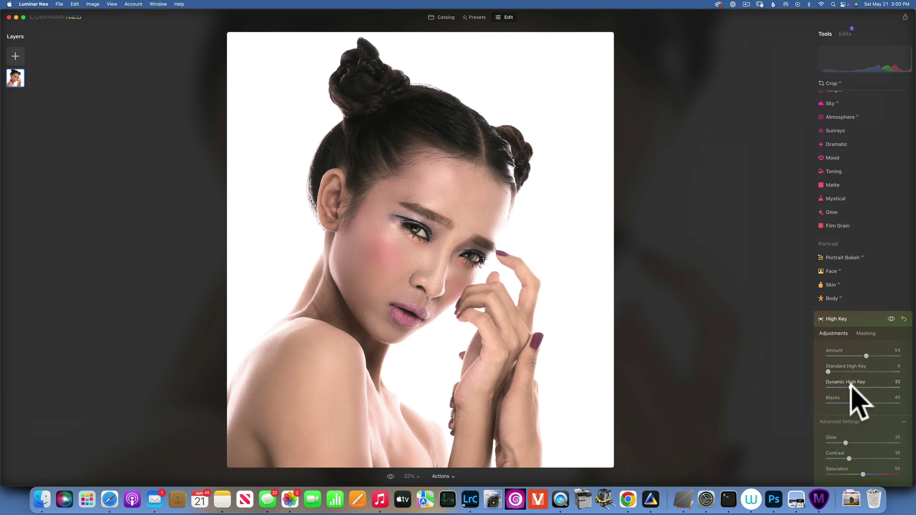
drag(851, 385, 909, 387)
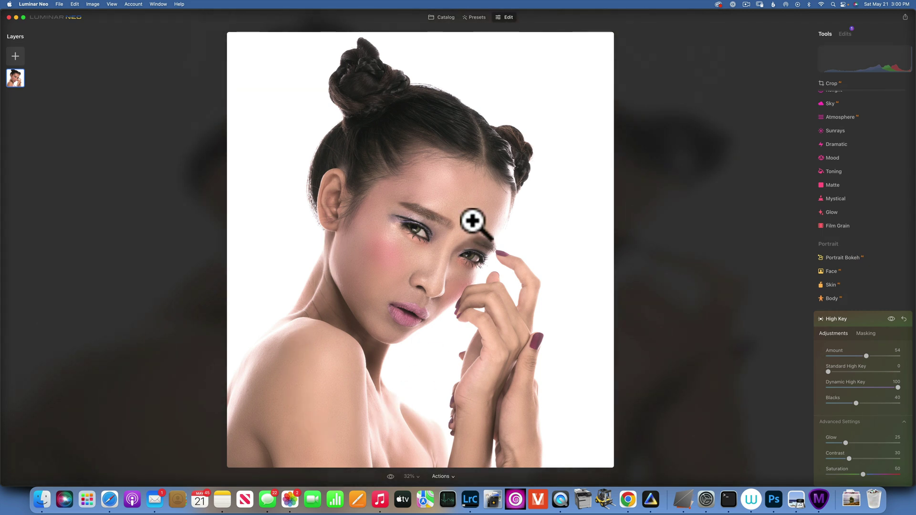
mouse_move(898, 386)
mouse_down()
mouse_move(833, 389)
mouse_move(914, 388)
mouse_move(843, 388)
mouse_move(891, 389)
mouse_move(868, 389)
mouse_up()
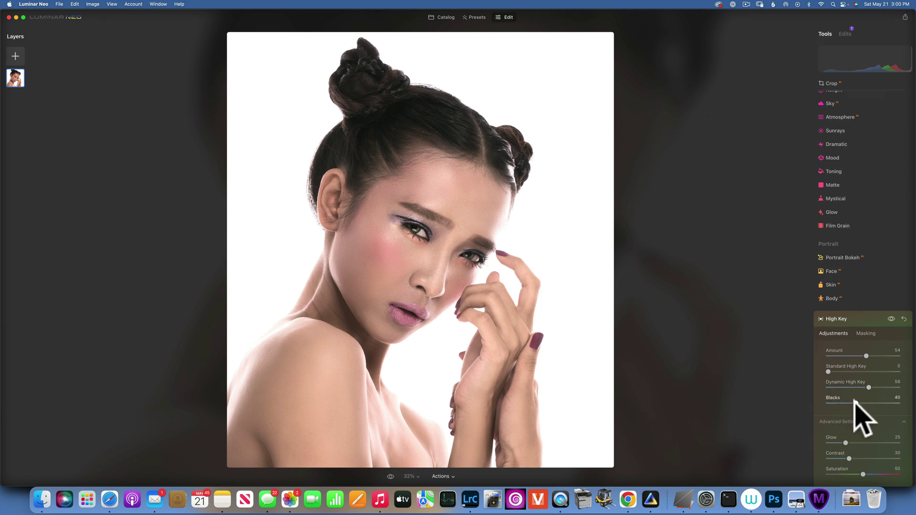
- Lower High Key Blacks to 69 and settle Glow at 30 after trying 100
drag(854, 400, 906, 409)
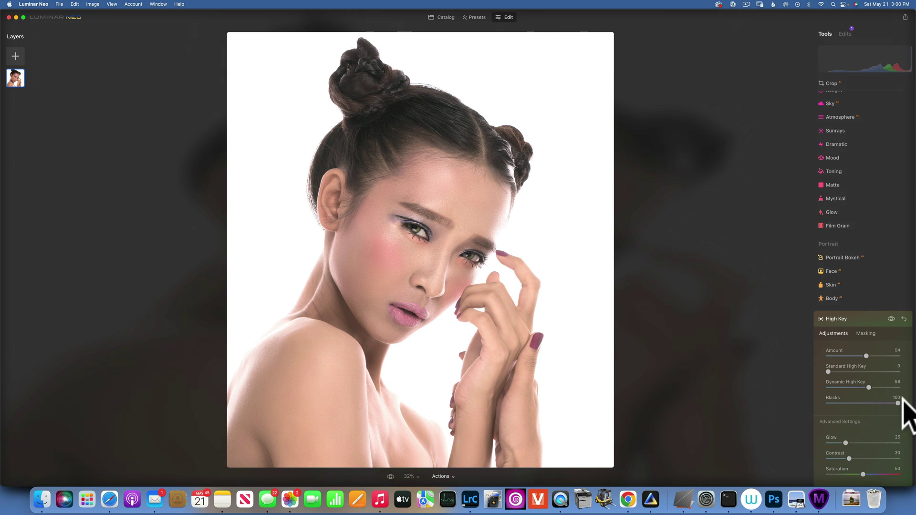
scroll(847, 417, down, 3)
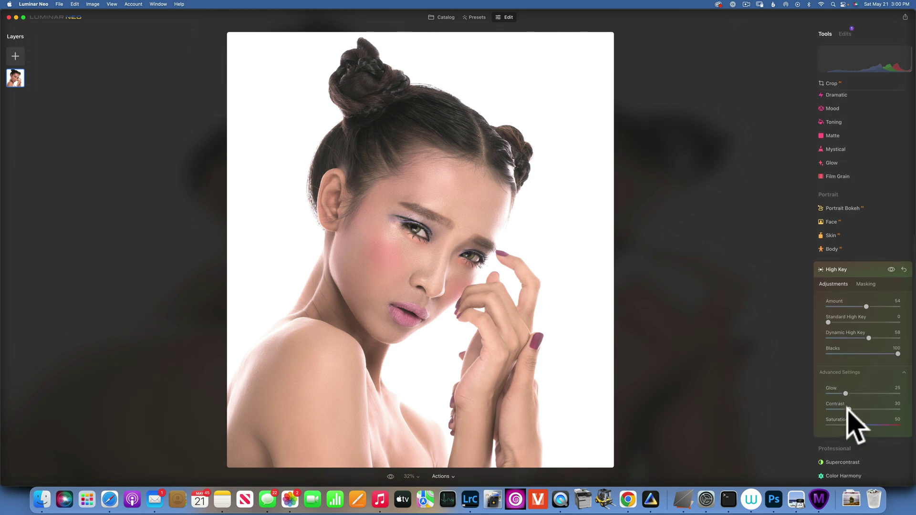
click(877, 353)
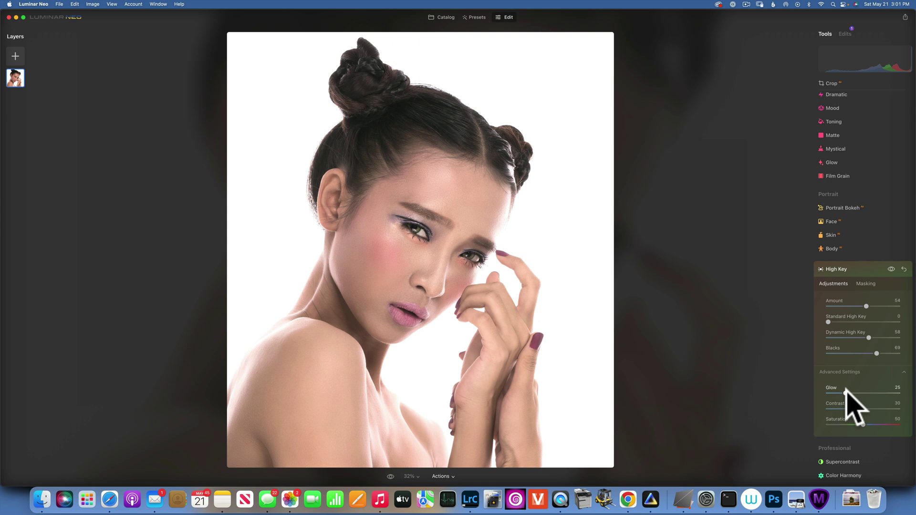
drag(847, 392, 908, 391)
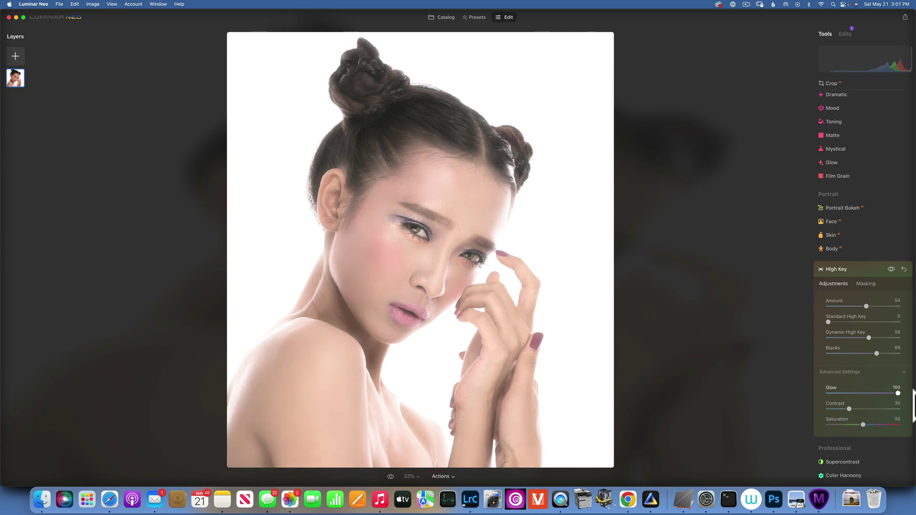
drag(898, 393, 848, 393)
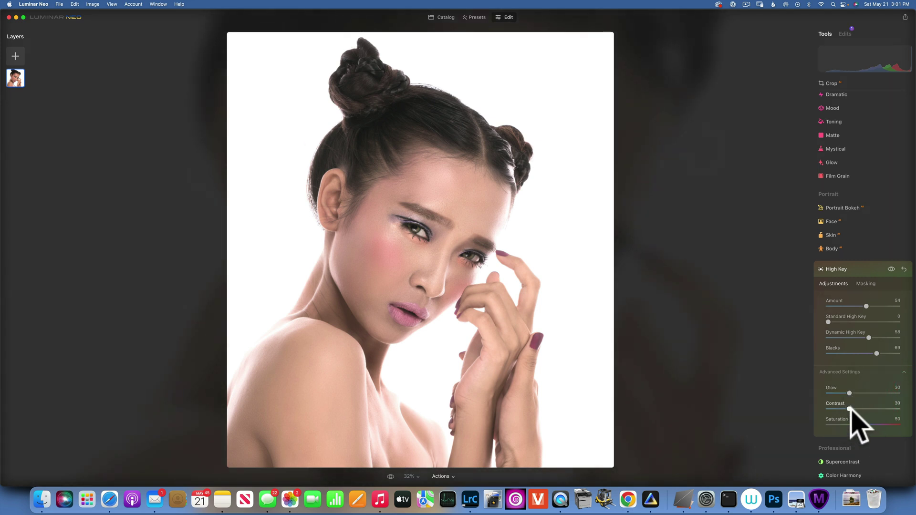
- Raise High Key Contrast to 49 and Saturation from 50 to 62
drag(848, 409, 863, 431)
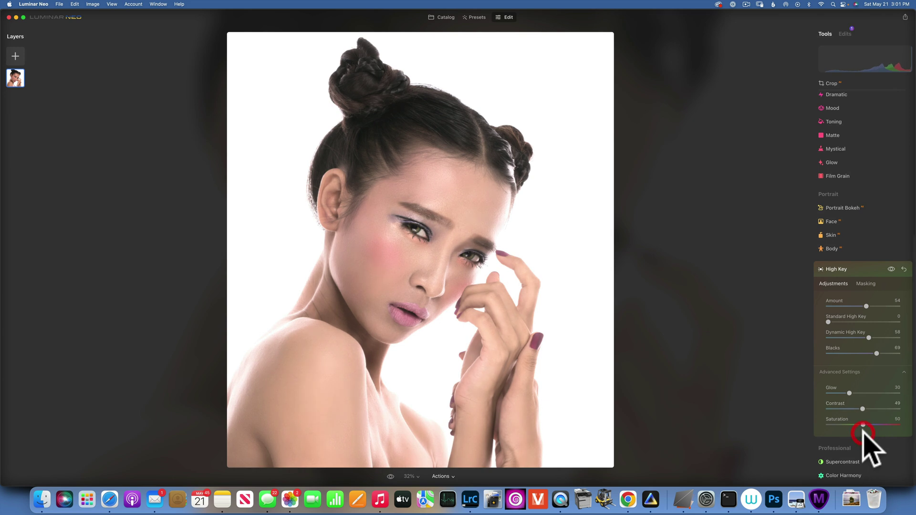
scroll(871, 444, up, 5)
scroll(871, 449, down, 5)
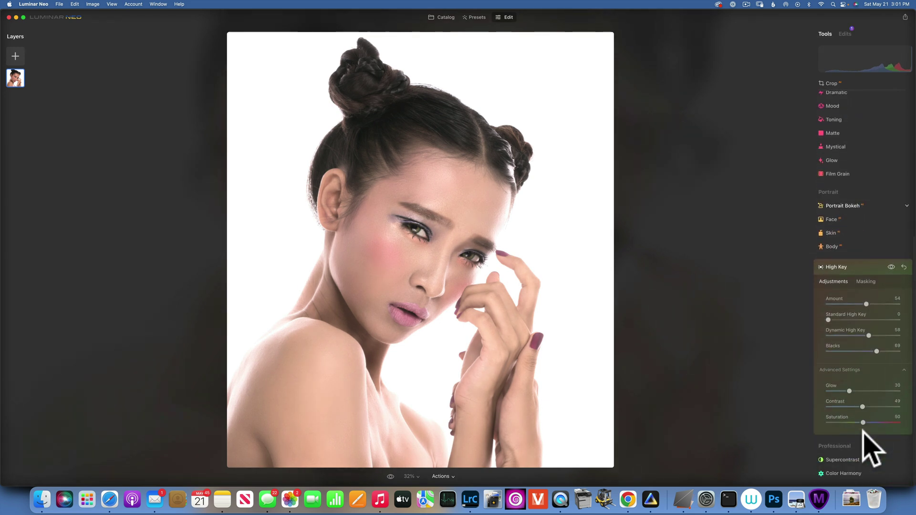
scroll(863, 432, up, 1)
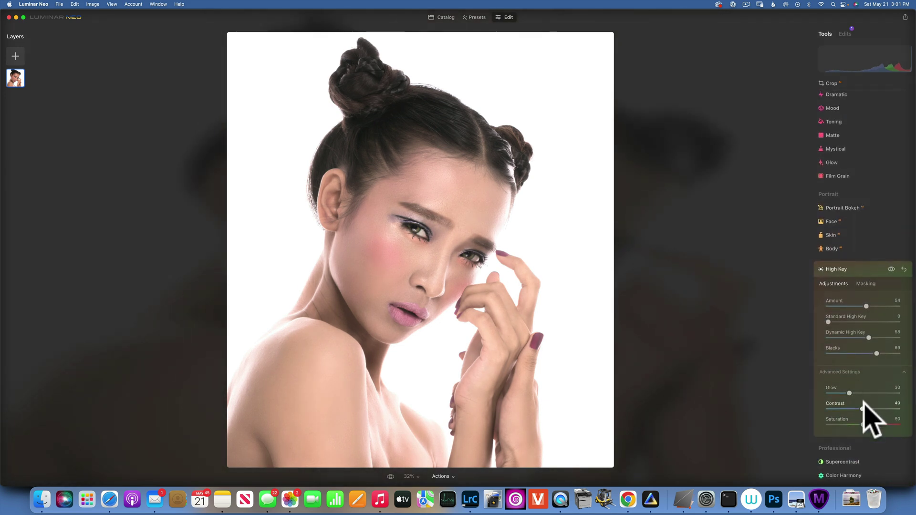
mouse_move(863, 424)
mouse_down()
mouse_move(893, 426)
mouse_move(872, 425)
mouse_up()
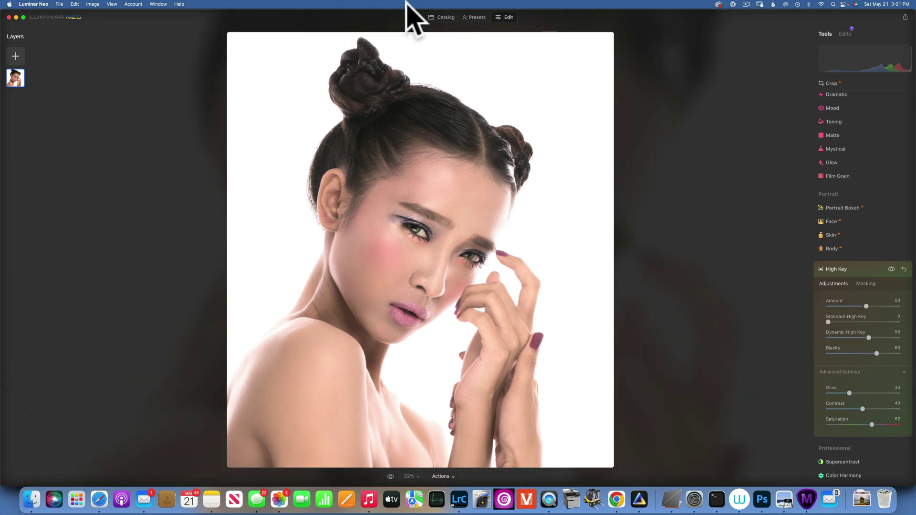
- Open the over-the-shoulder portrait with the yellow backdrop from the catalog in Edit view
click(438, 17)
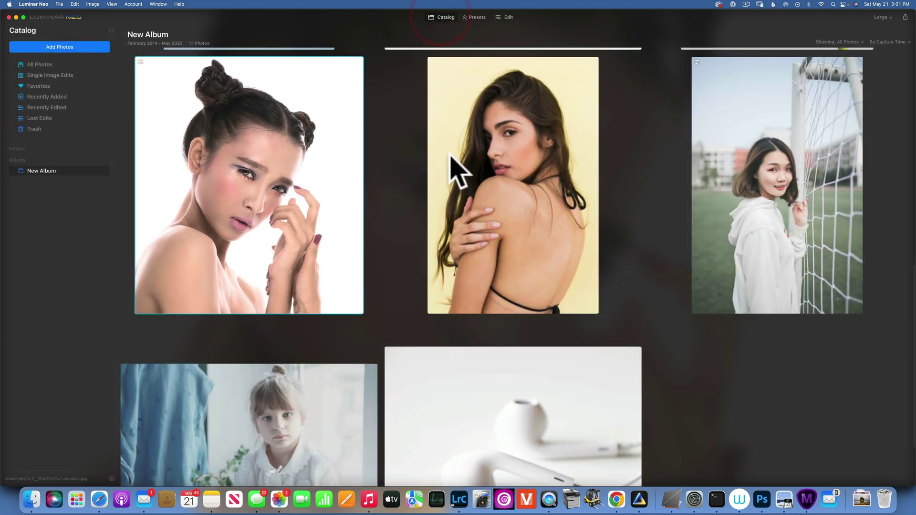
double_click(502, 182)
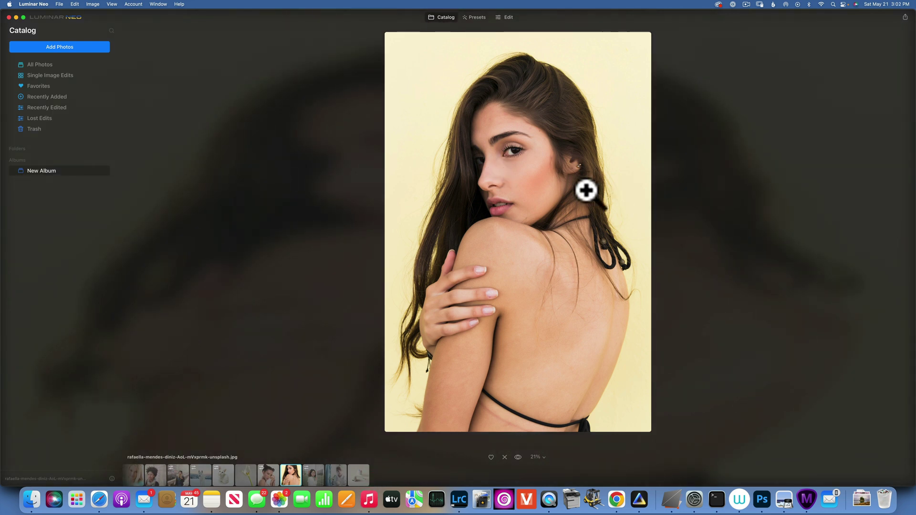
click(508, 16)
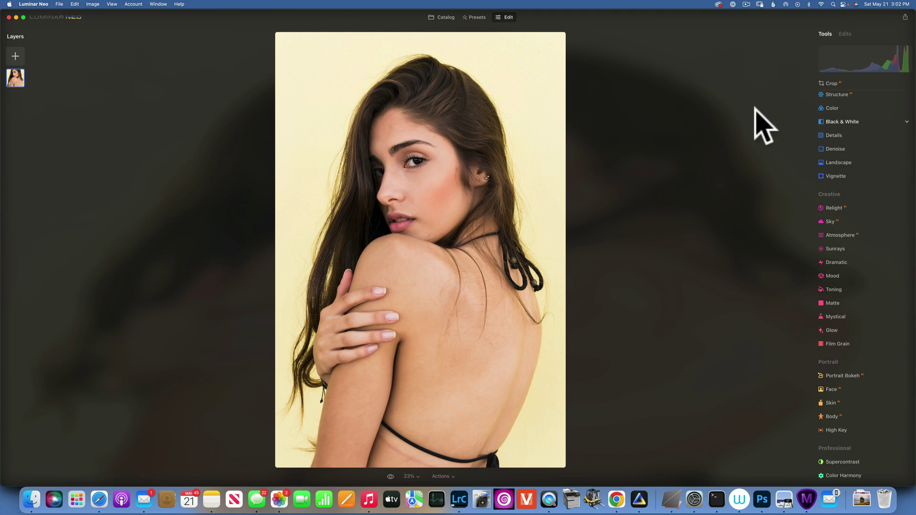
- Convert the yellow-background portrait to black and white with the Black & White tool
click(848, 122)
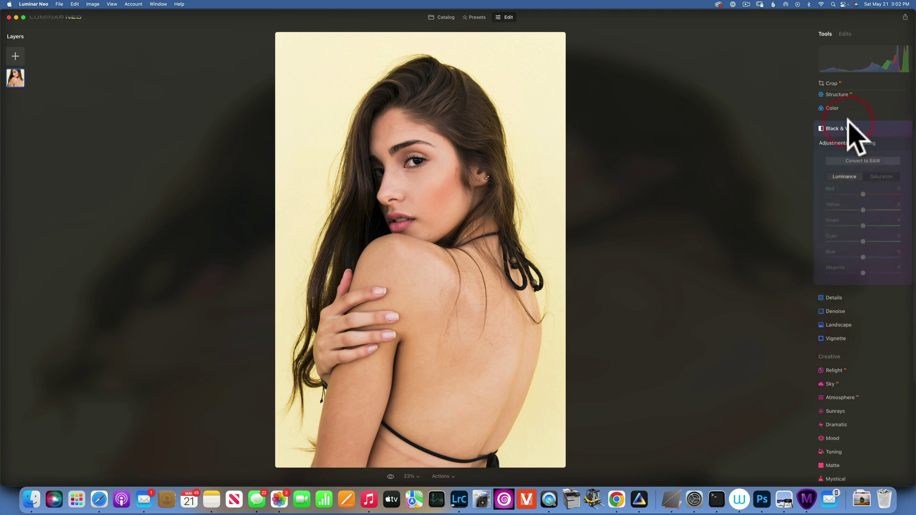
click(858, 160)
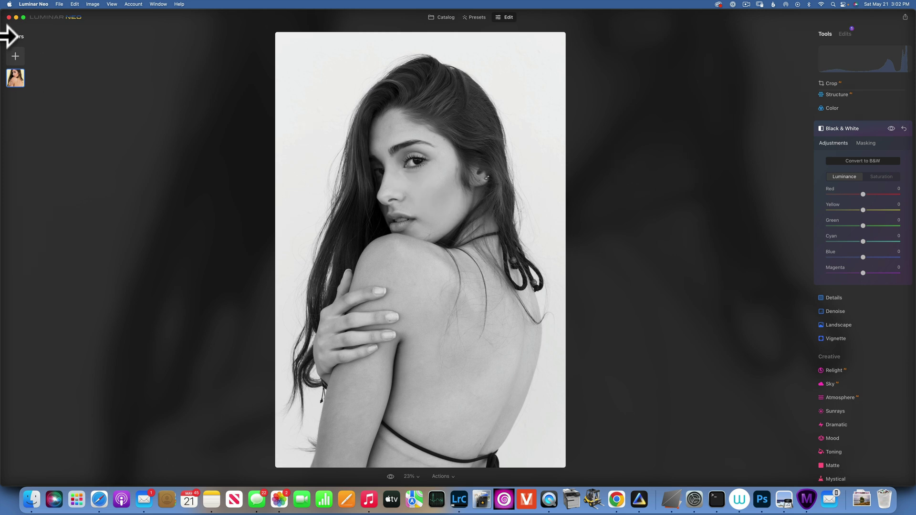
click(60, 5)
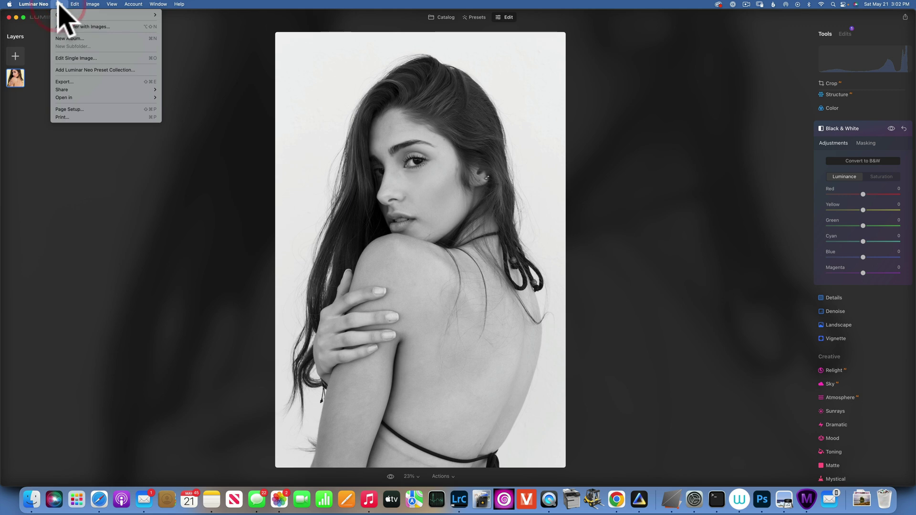
- Check and dismiss the Export settings, then revert the portrait to its original colours
click(70, 82)
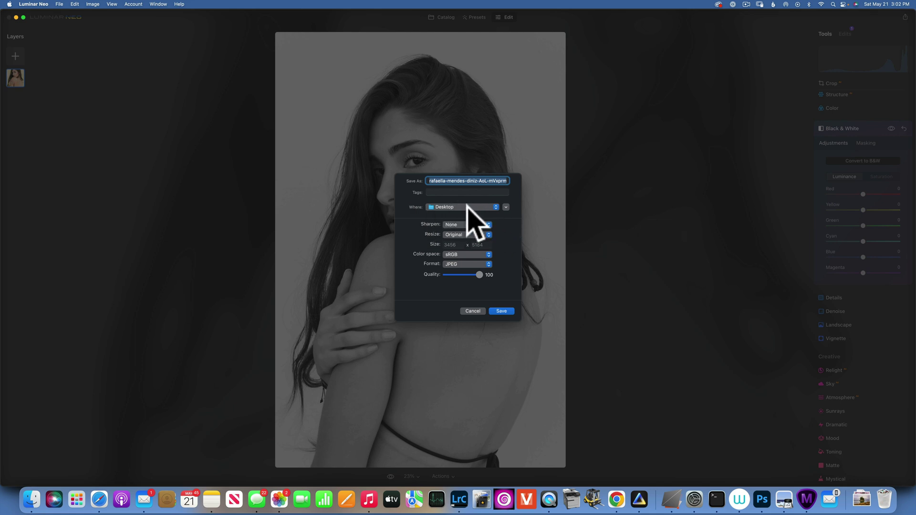
click(473, 311)
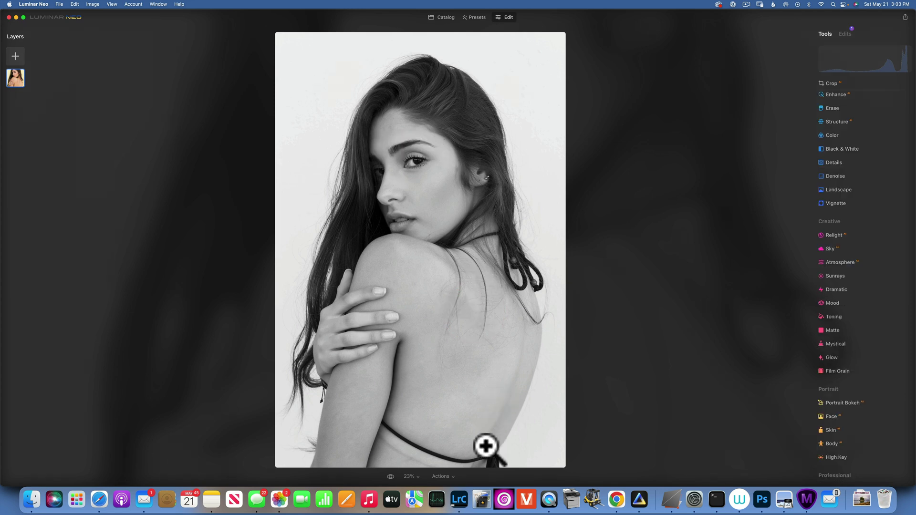
click(446, 476)
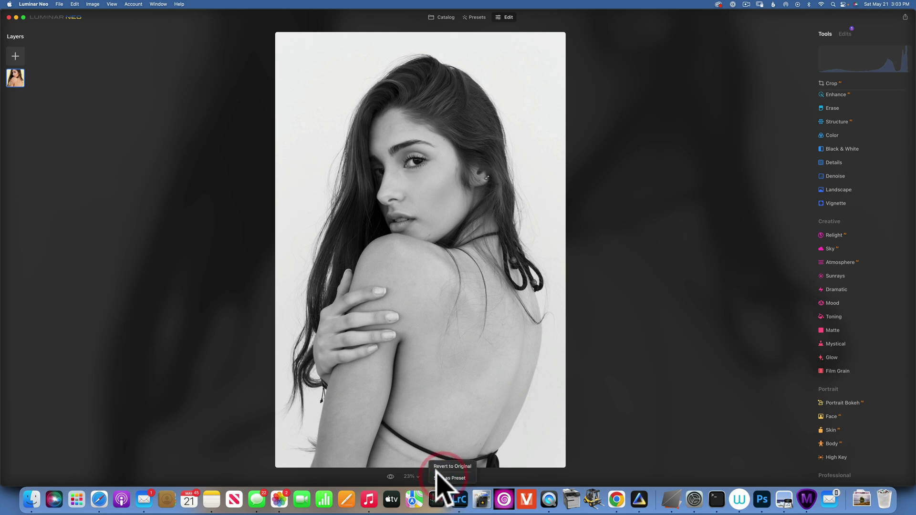
click(451, 466)
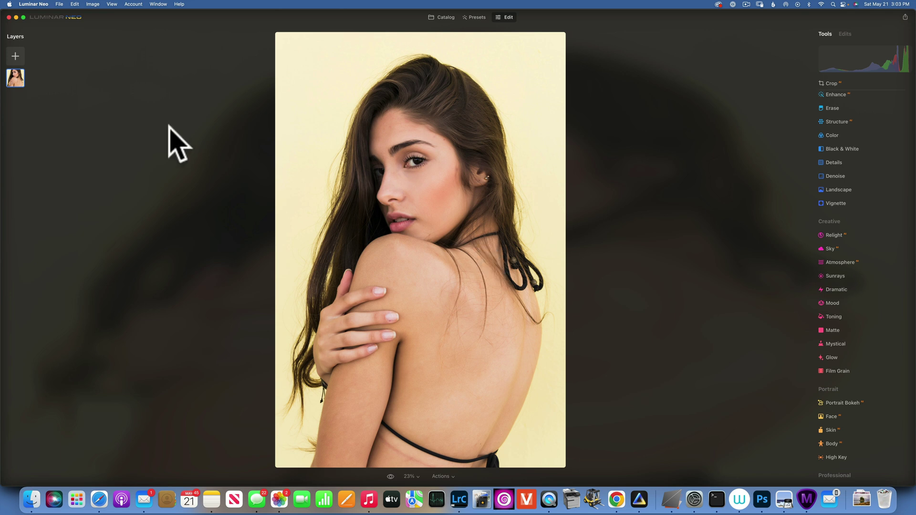
- Add the black-and-white JPEG from the Desktop as a new layer, Normal mode, opacity 50
click(16, 55)
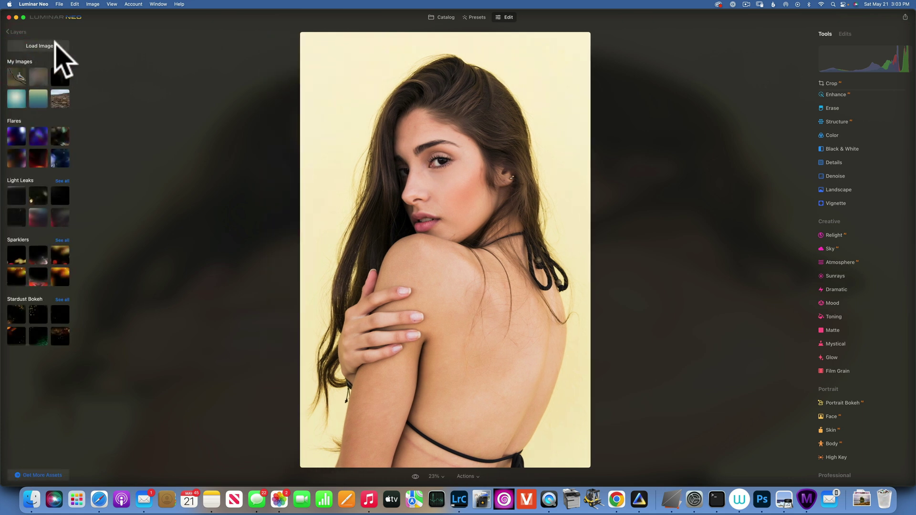
click(39, 43)
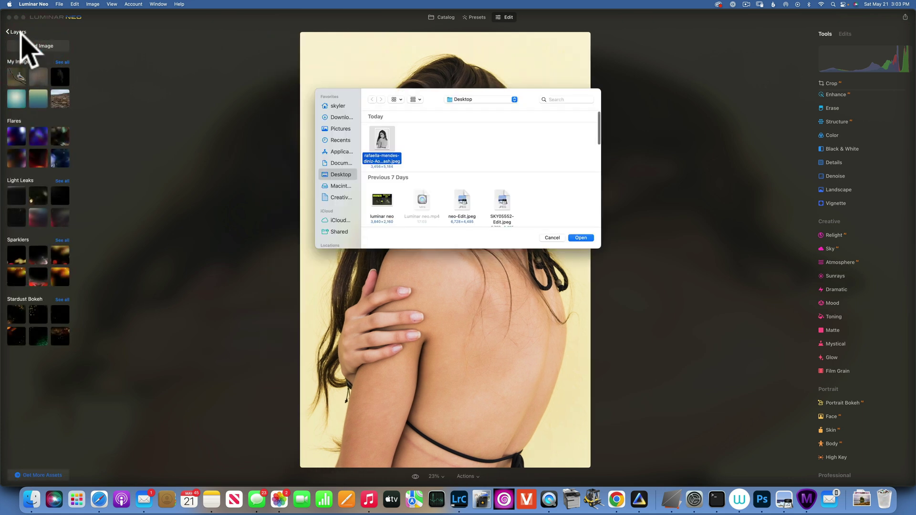
click(389, 153)
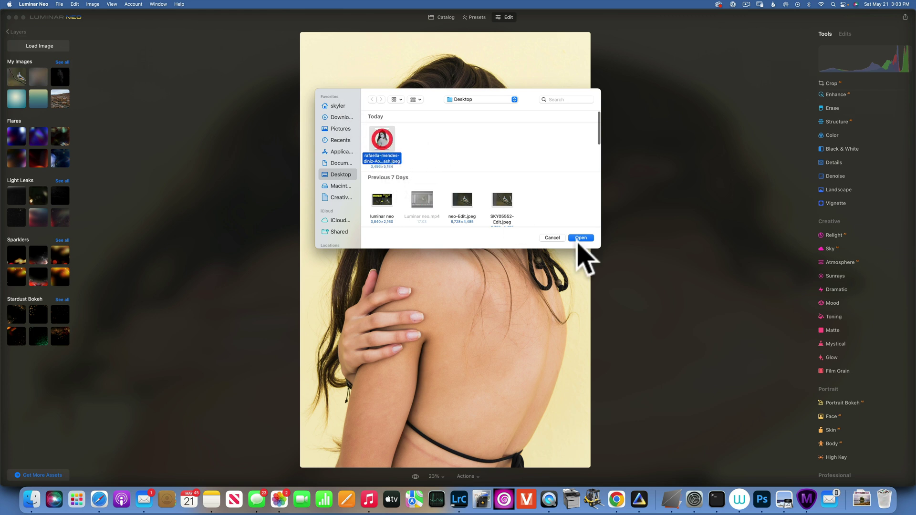
click(580, 238)
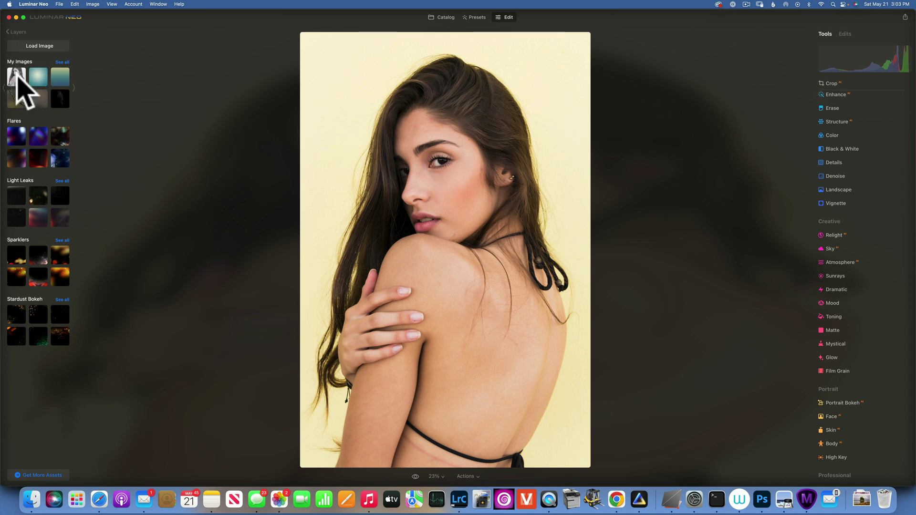
click(19, 78)
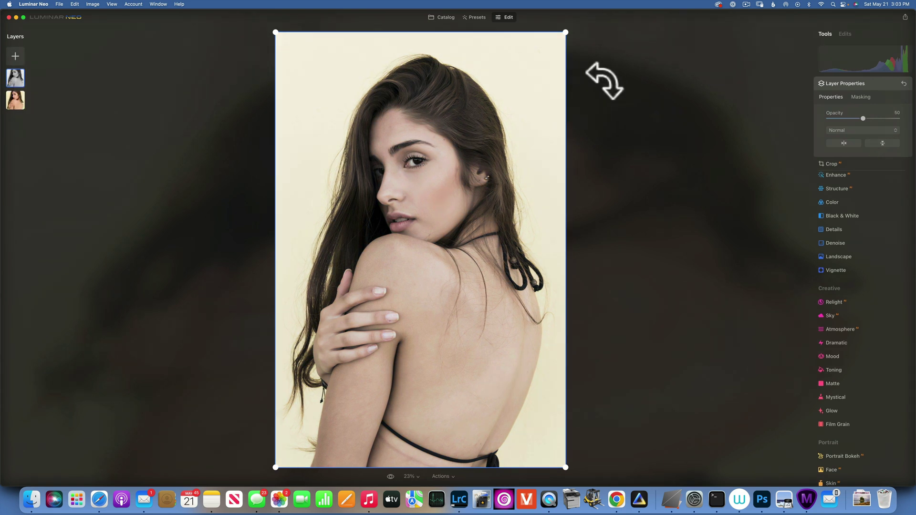
- Blend the black-and-white layer in Screen mode at about 65 opacity
drag(863, 118, 914, 121)
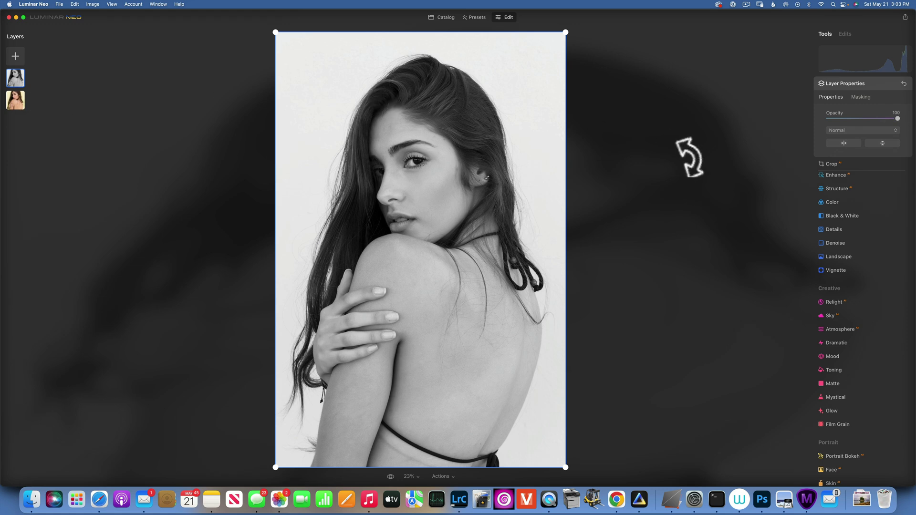
click(855, 128)
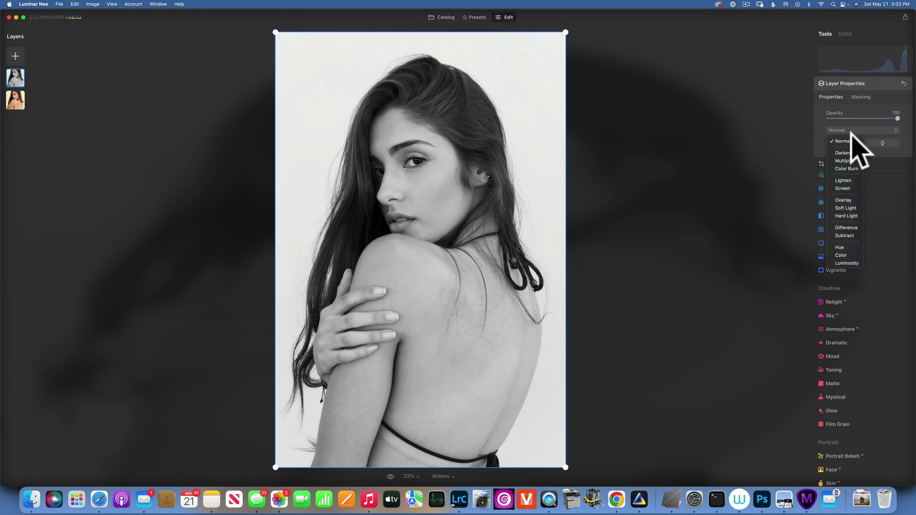
click(847, 189)
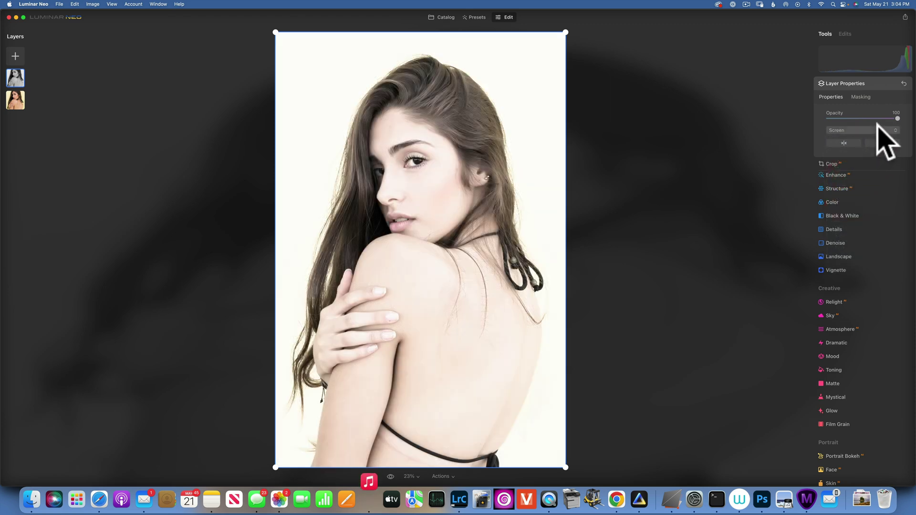
drag(898, 118, 868, 117)
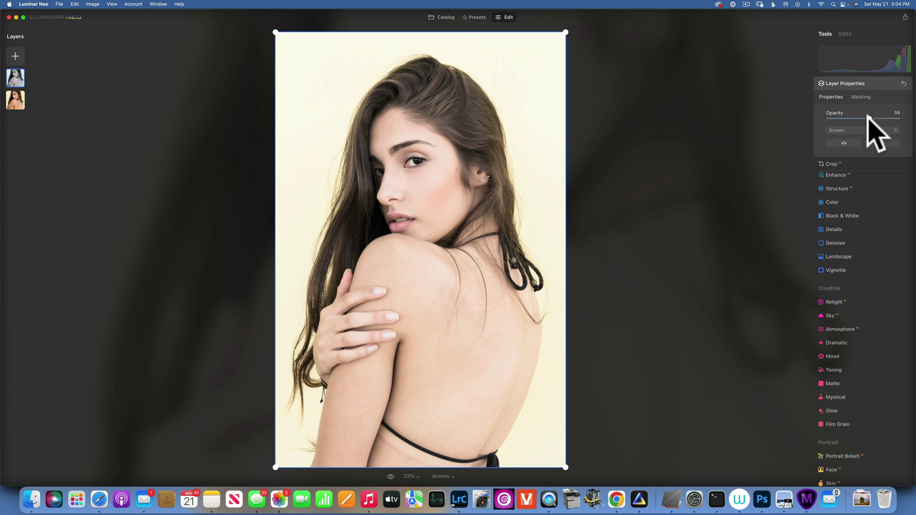
drag(868, 117, 875, 117)
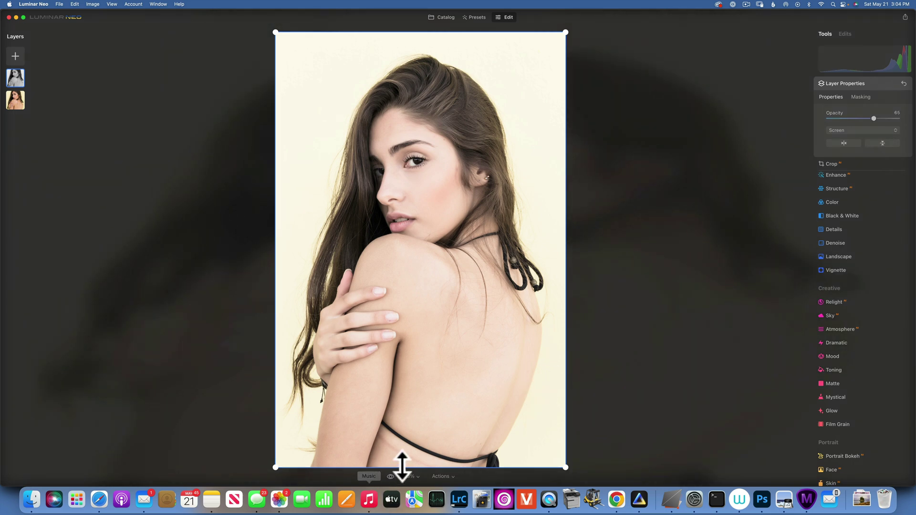
- Compare the brightened edit against the original photo, ending on the edited version
click(390, 477)
click(390, 476)
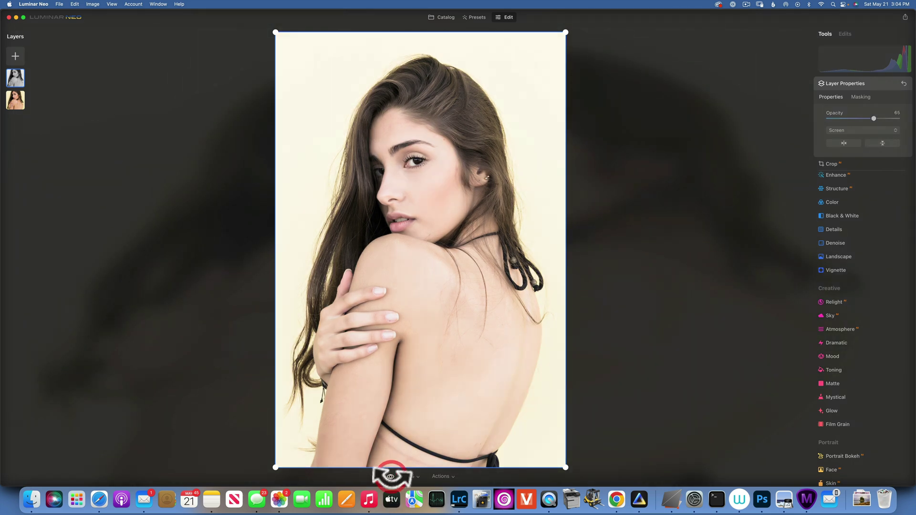
click(390, 476)
click(391, 476)
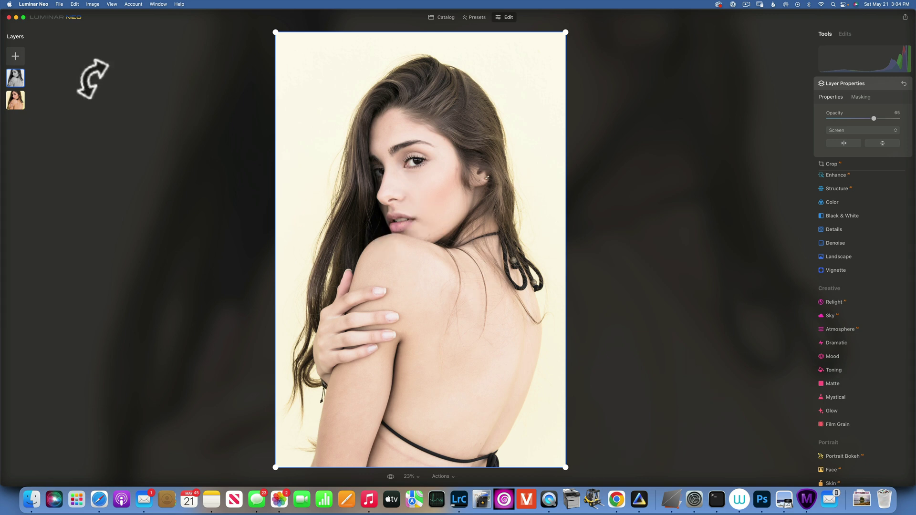
- Add the black-and-white image as a new top layer, blended in Soft Light at 60 opacity
click(15, 56)
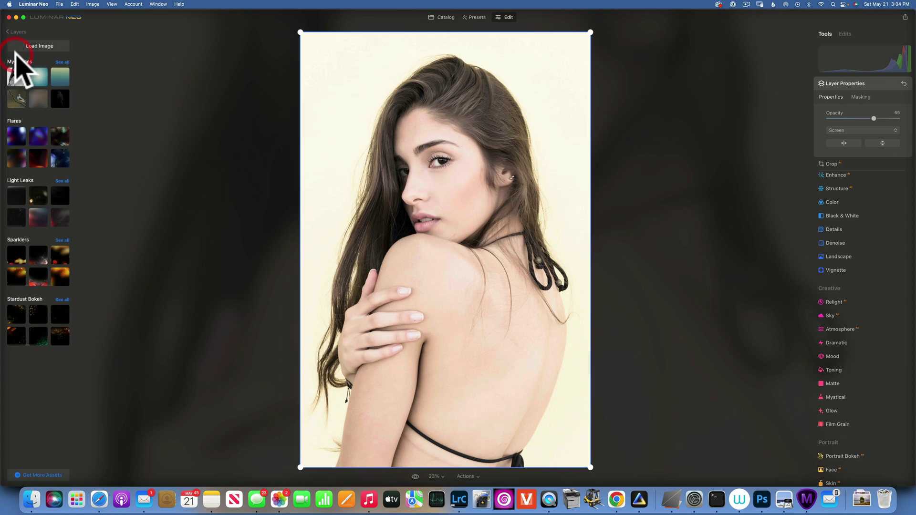
click(13, 78)
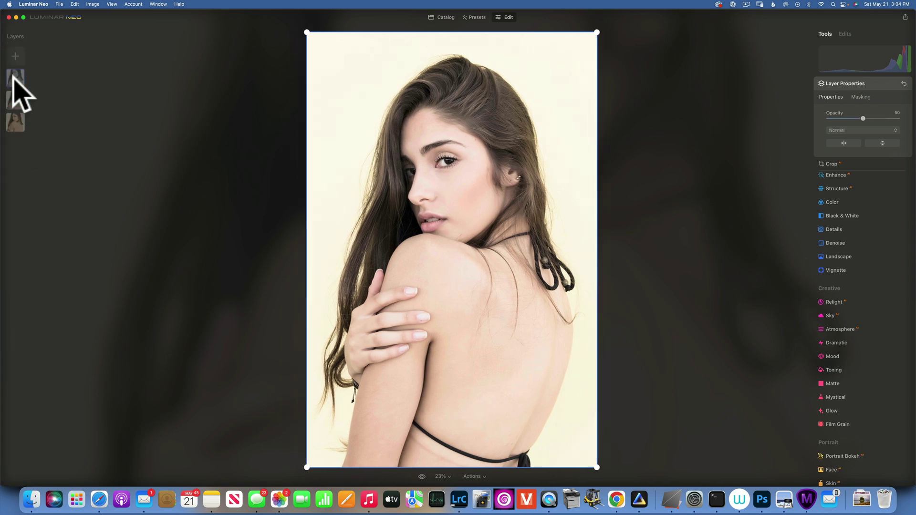
drag(863, 118, 906, 135)
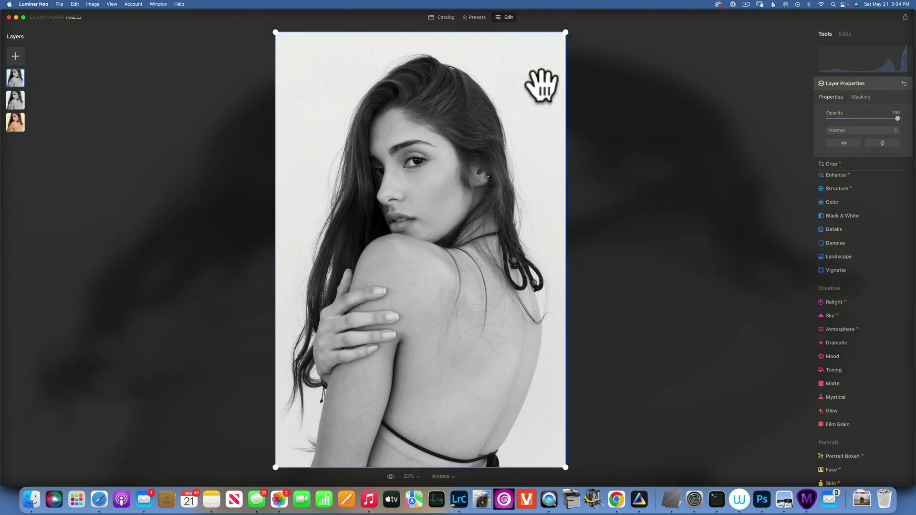
click(859, 129)
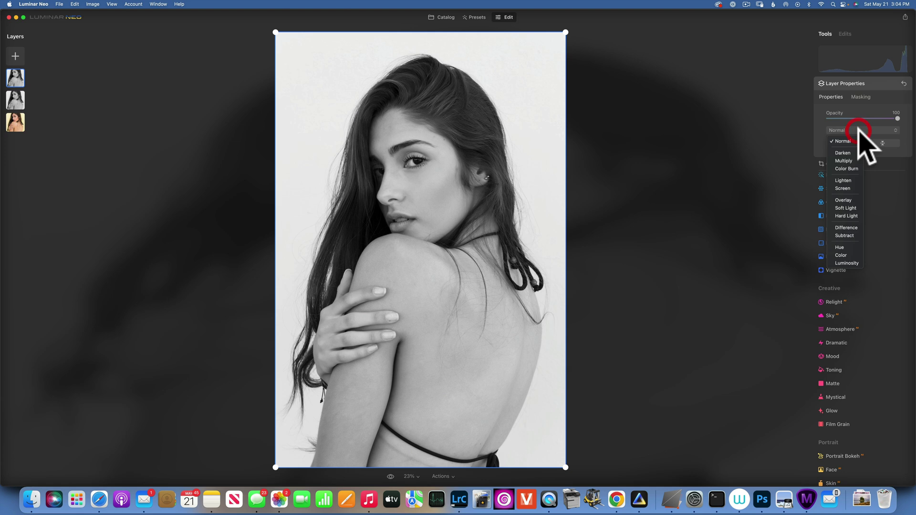
click(848, 209)
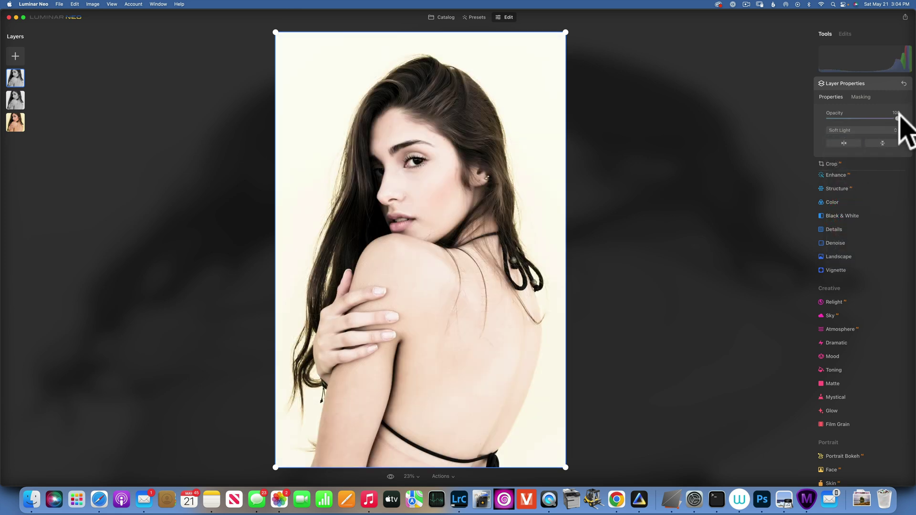
drag(898, 118, 870, 119)
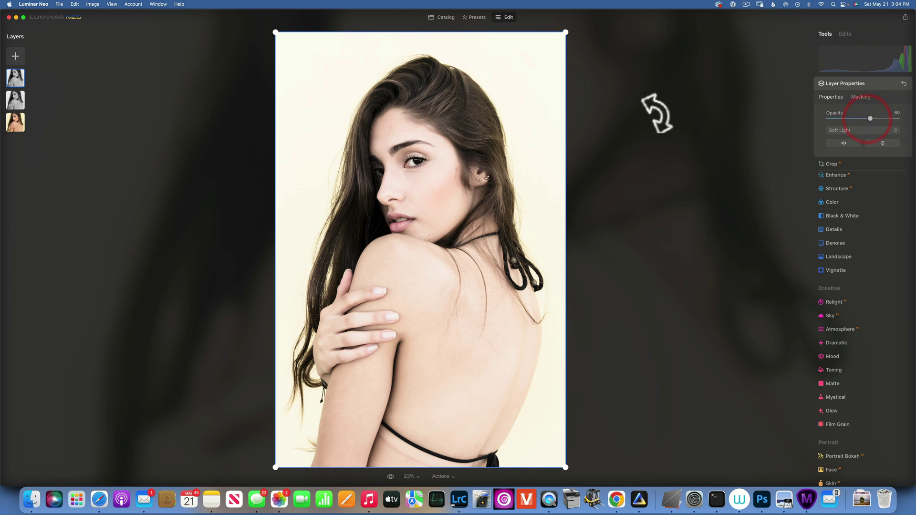
right_click(15, 77)
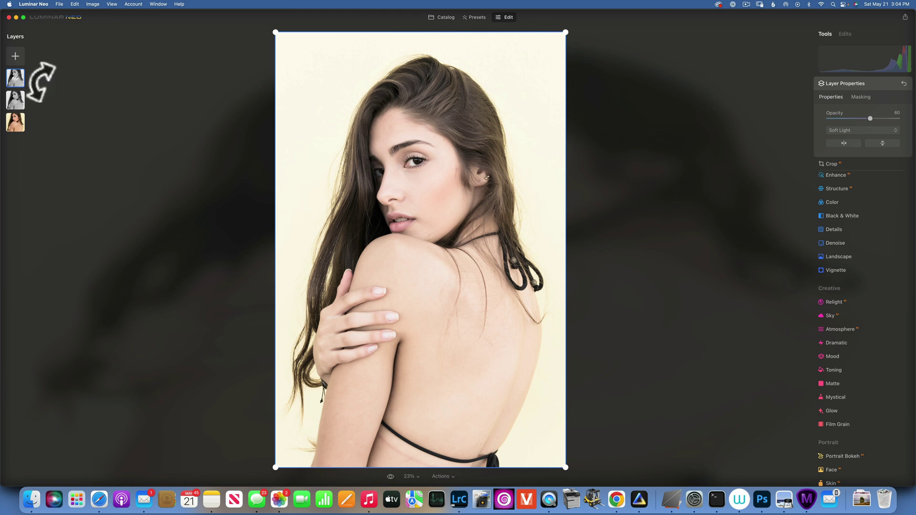
right_click(16, 79)
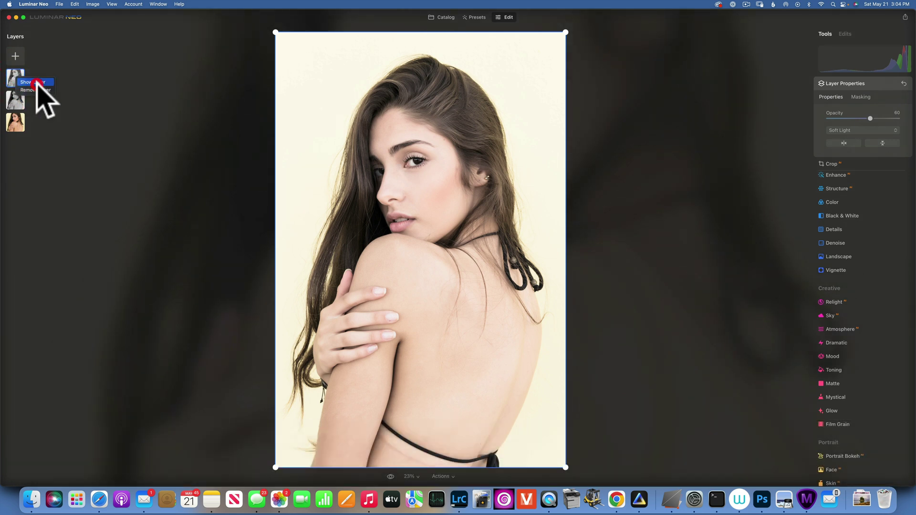
click(33, 82)
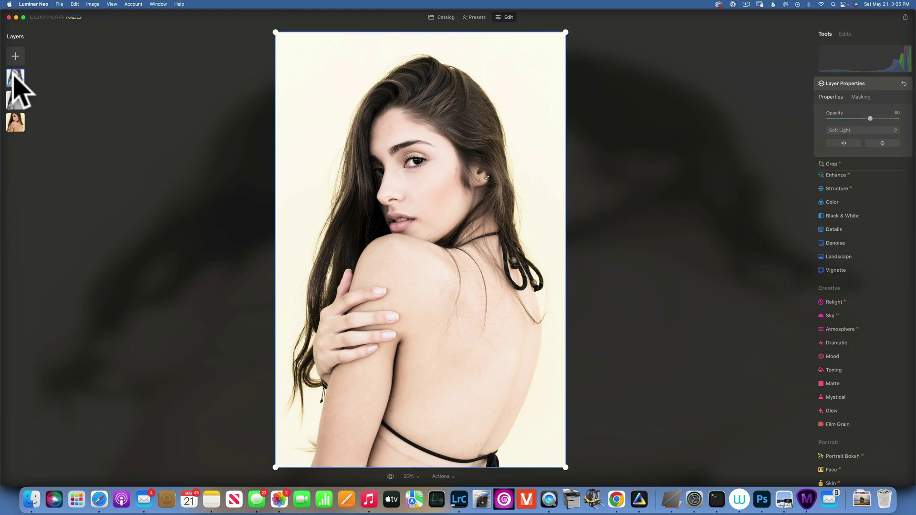
- Compare the edit with the original, then return to the New Album grid scrolled to the top
click(390, 476)
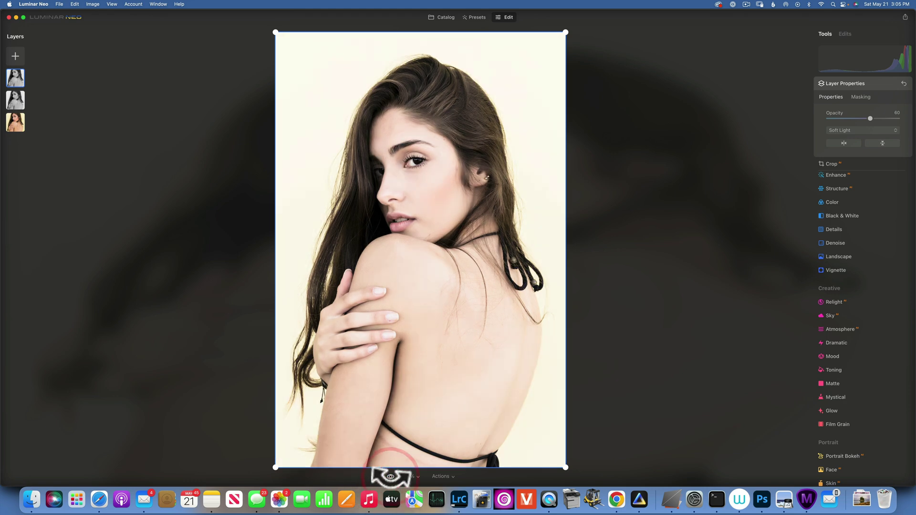
click(391, 477)
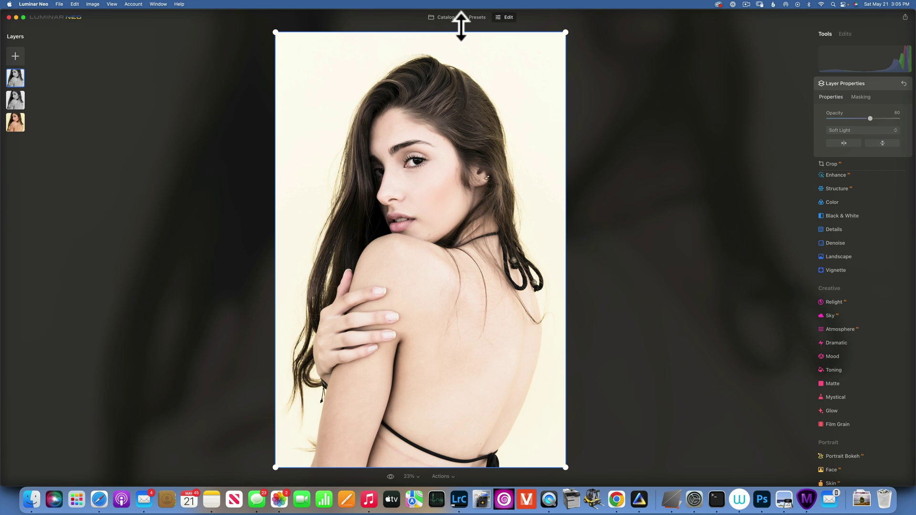
click(444, 17)
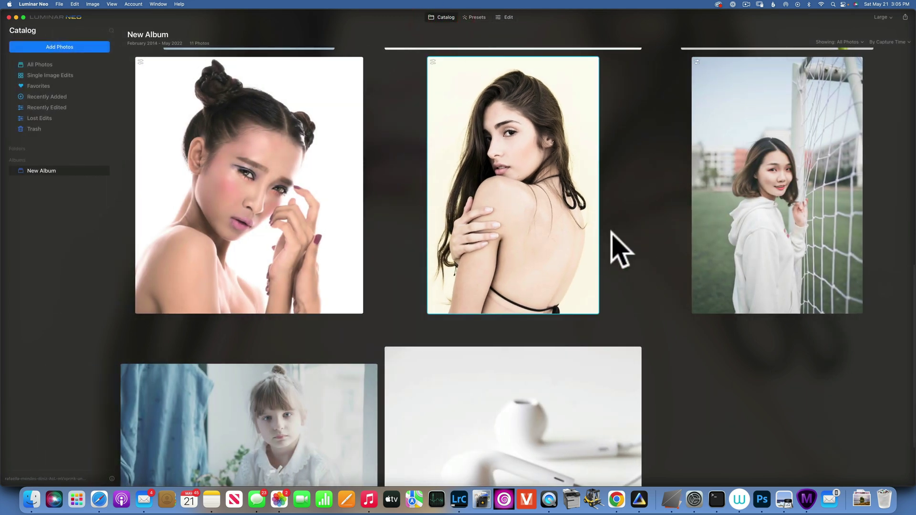
scroll(620, 248, up, 10)
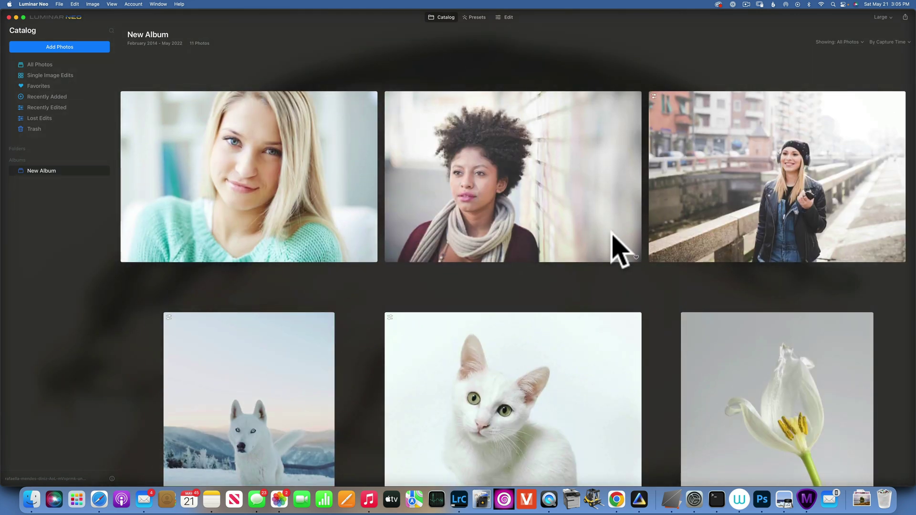